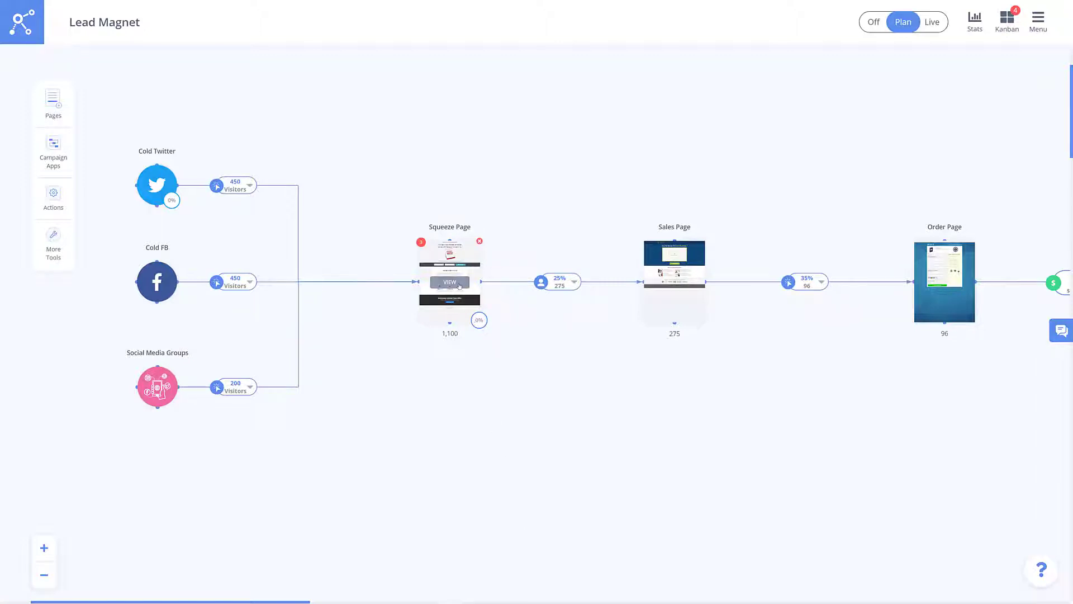
Step: Give the Squeeze Page a previously used actual URL, preview the live page, then close the preview
click(458, 286)
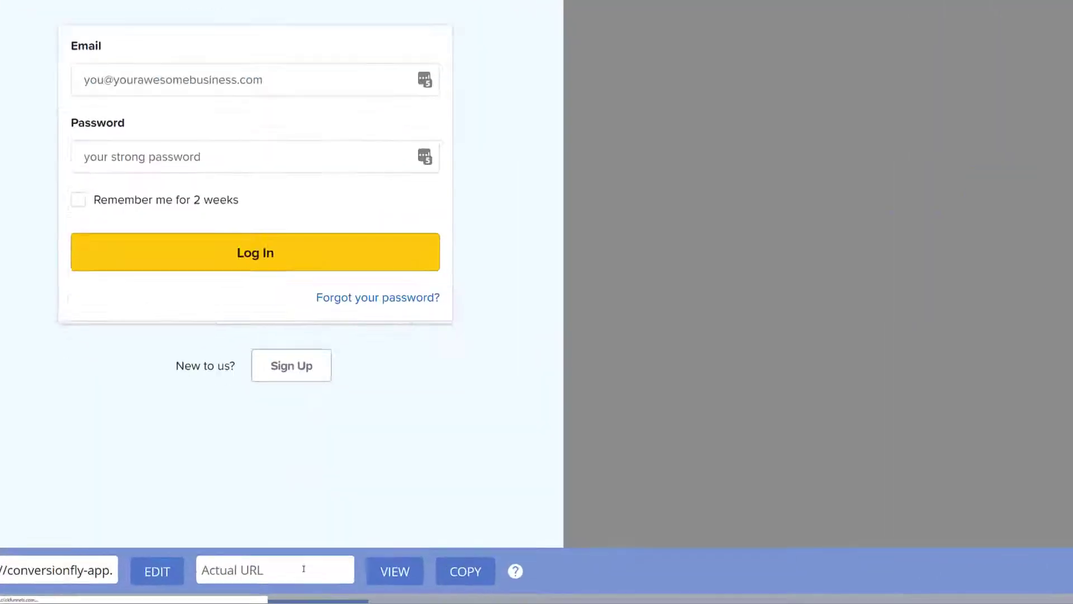
click(262, 583)
click(481, 434)
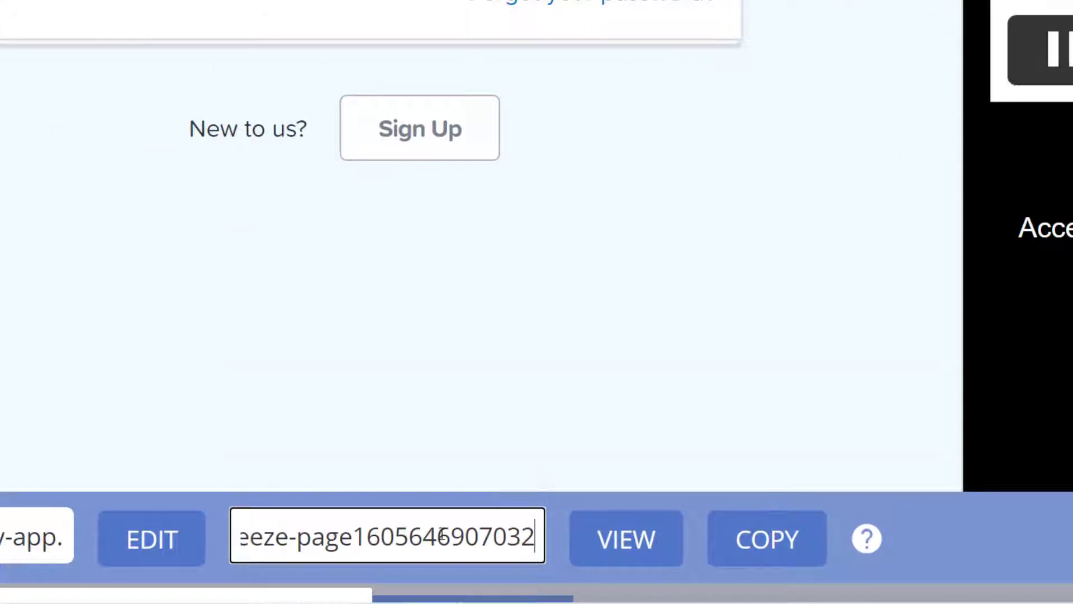
click(598, 540)
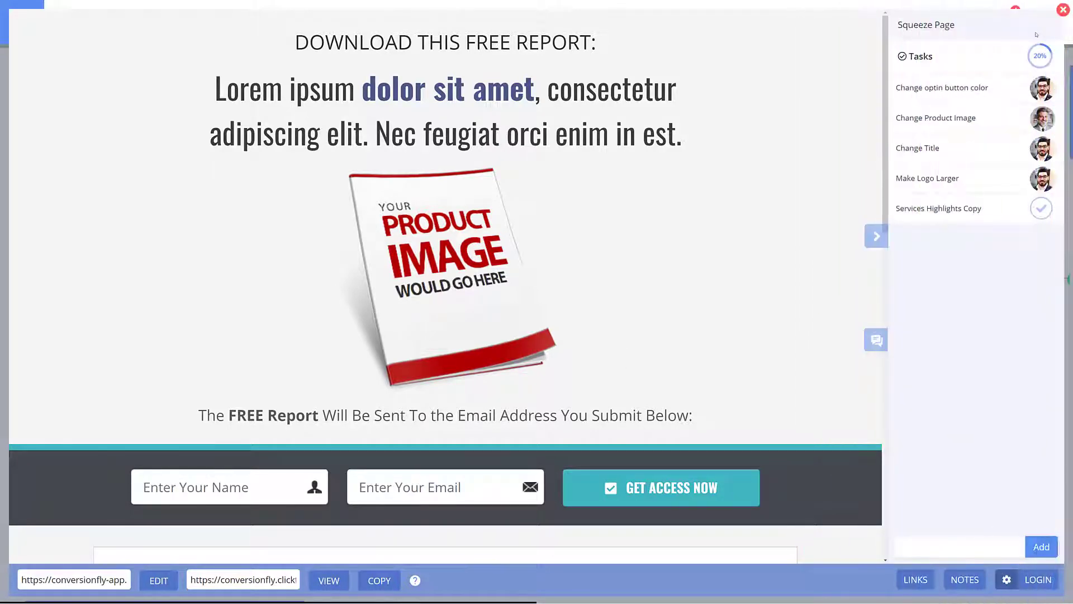
click(1061, 13)
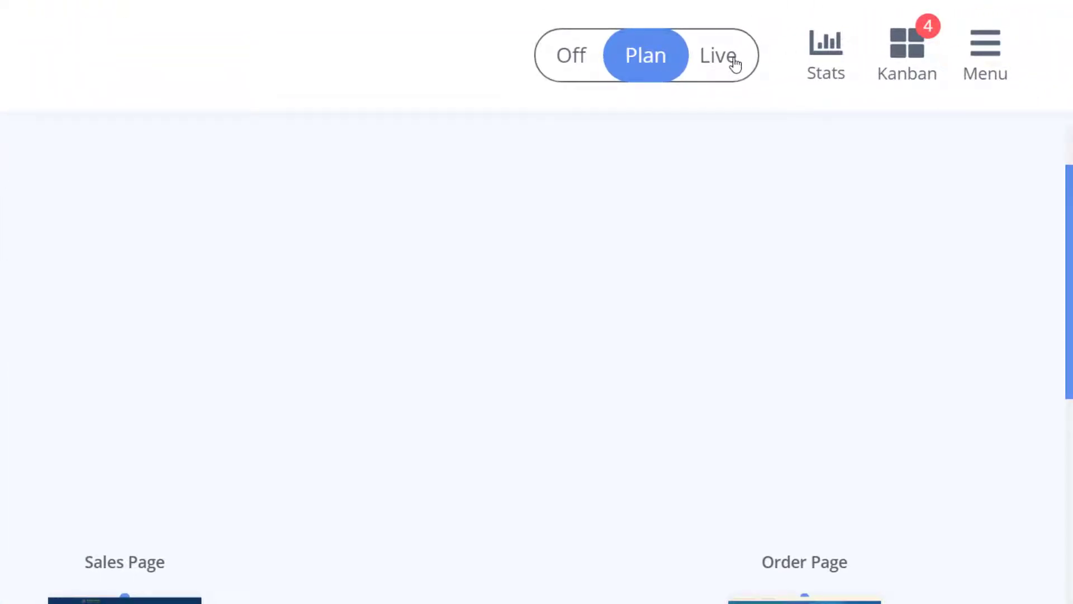
Step: Switch the Lead Magnet funnel from Plan to Live and copy its Primary Code tracking script
click(735, 64)
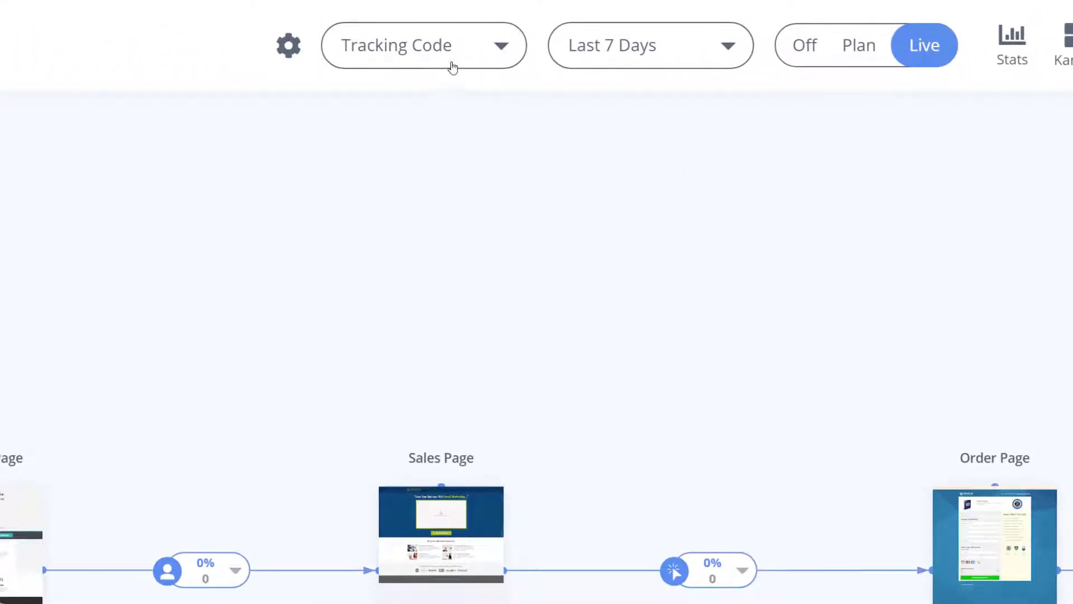
click(453, 67)
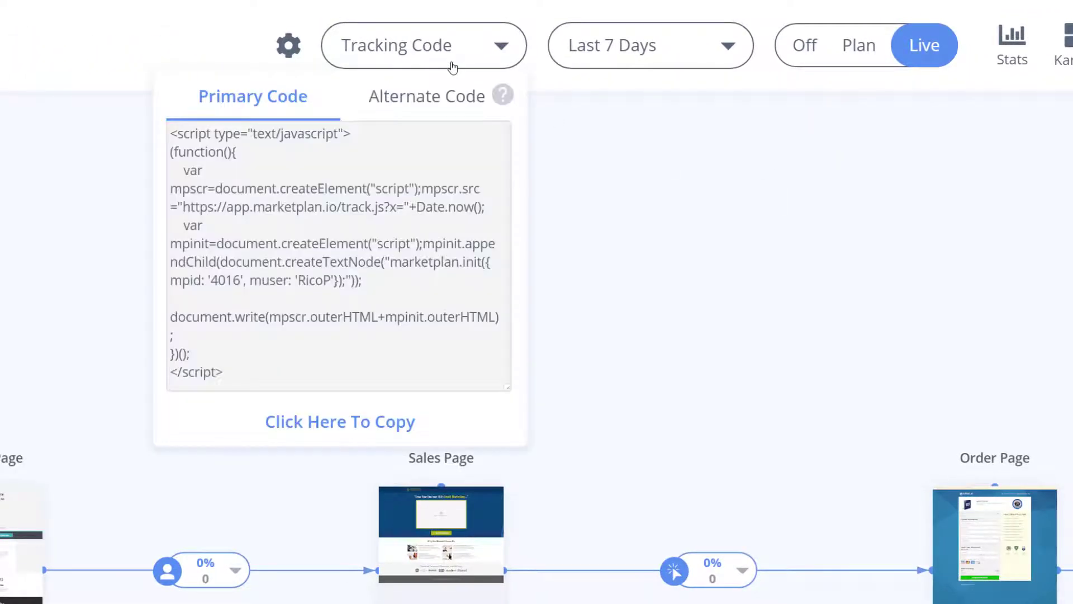
click(347, 423)
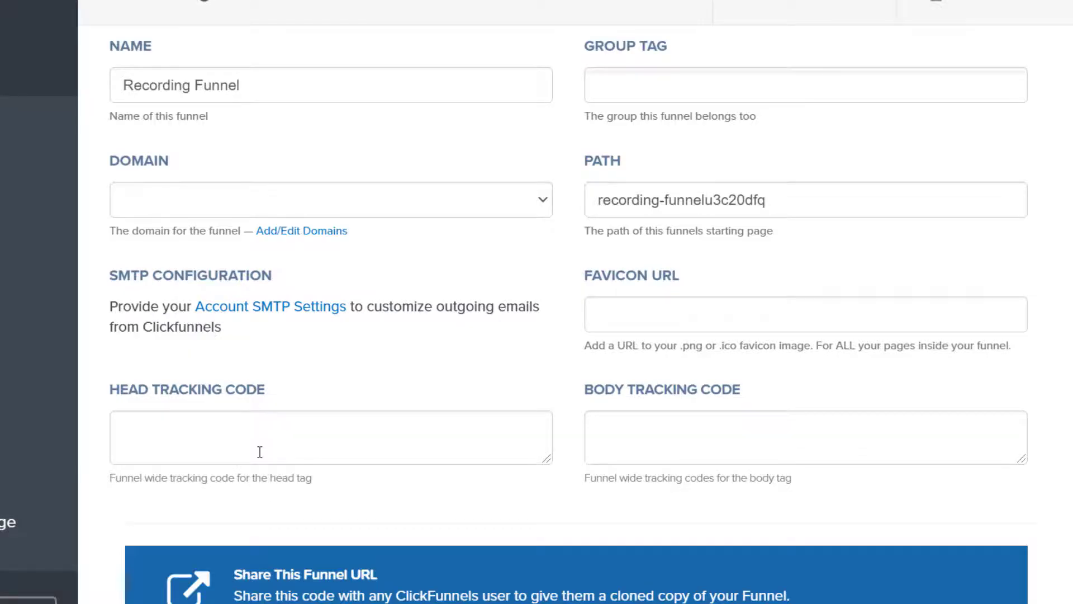
Step: Paste the MarketPlan script into the Recording Funnel's Head Tracking Code and save the settings
click(260, 452)
key(ctrl+v)
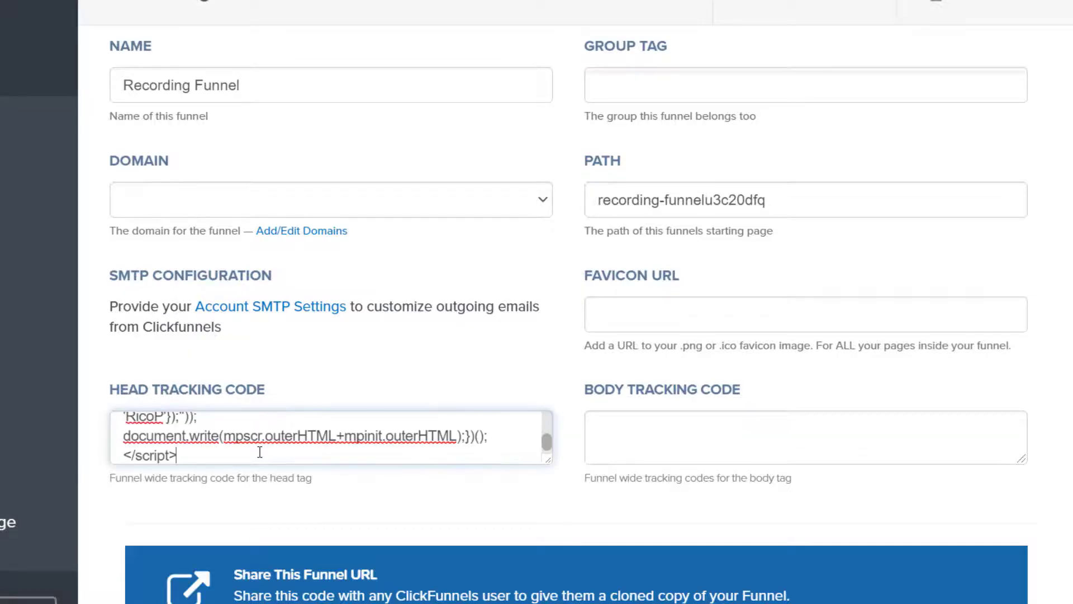
scroll(846, 342, down, 15)
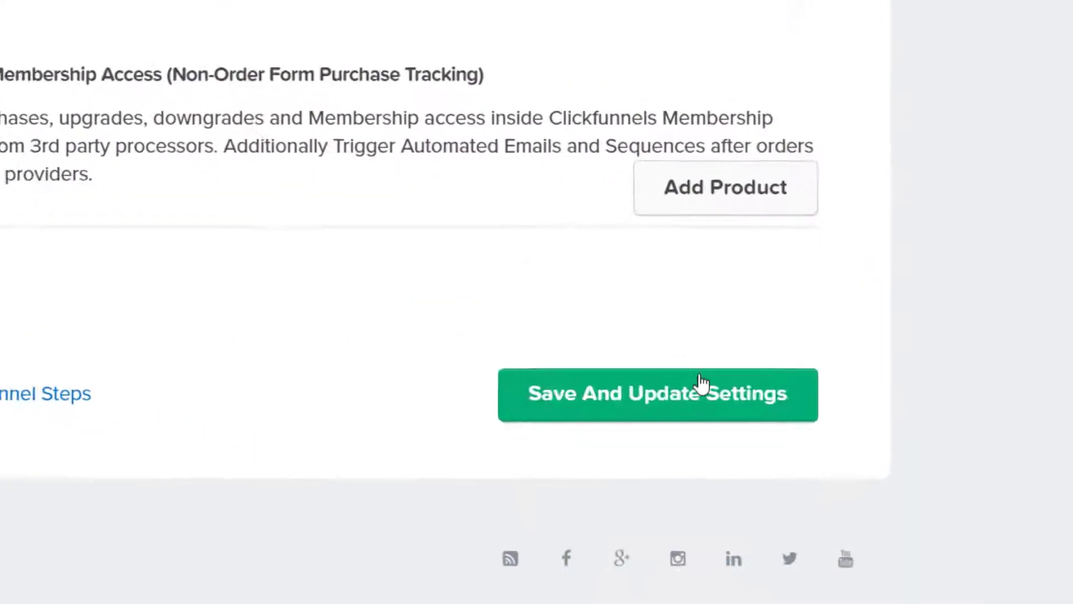
click(708, 497)
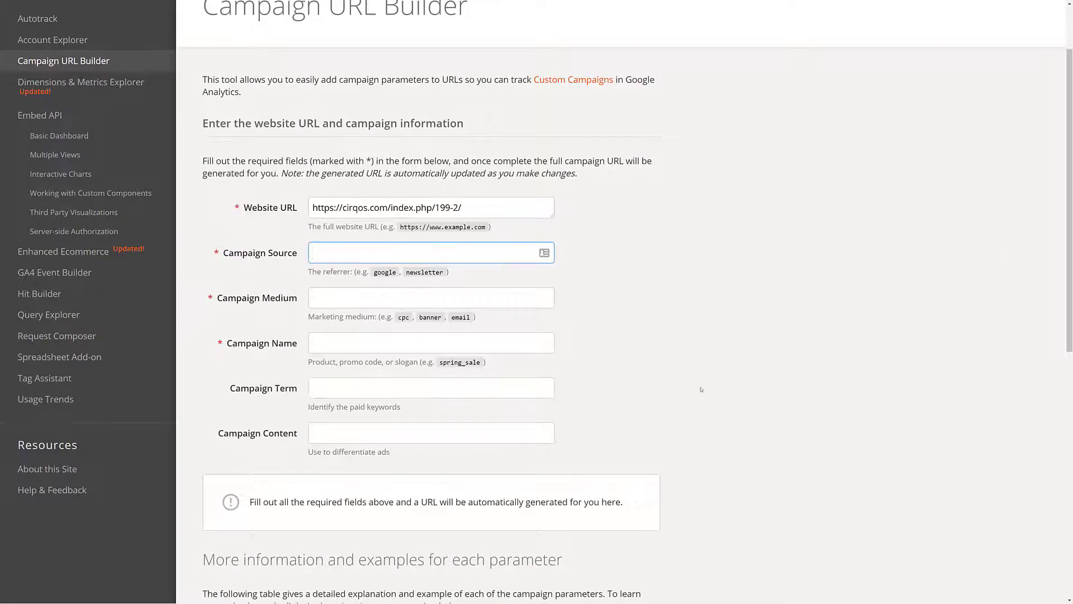
Step: Enter campaign source MailerLite, medium email and campaign name promo in the URL builder
text(MailerLite)
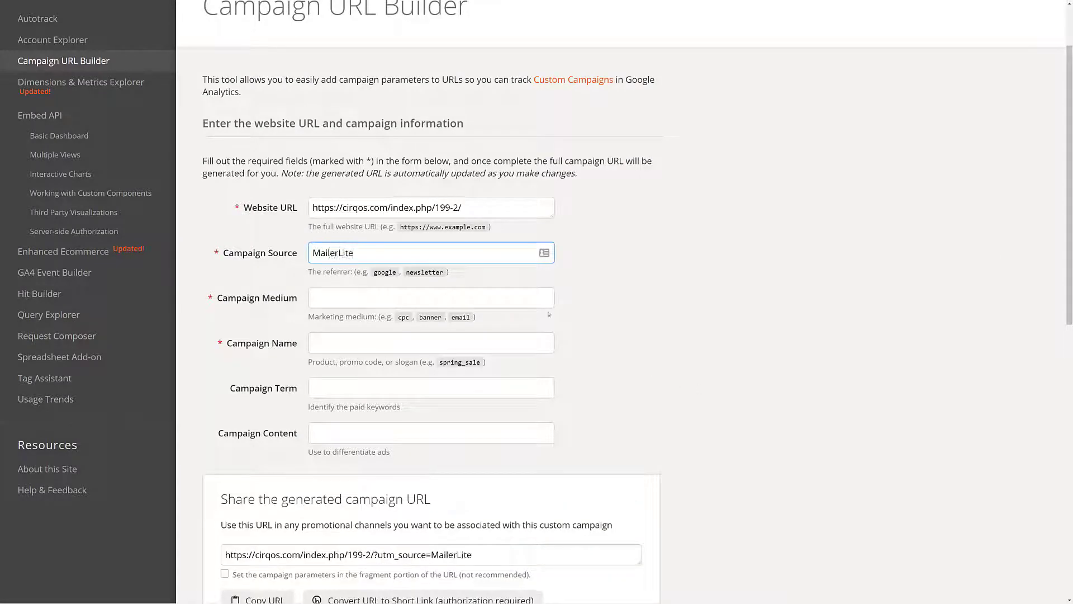
key(Tab)
text(ema)
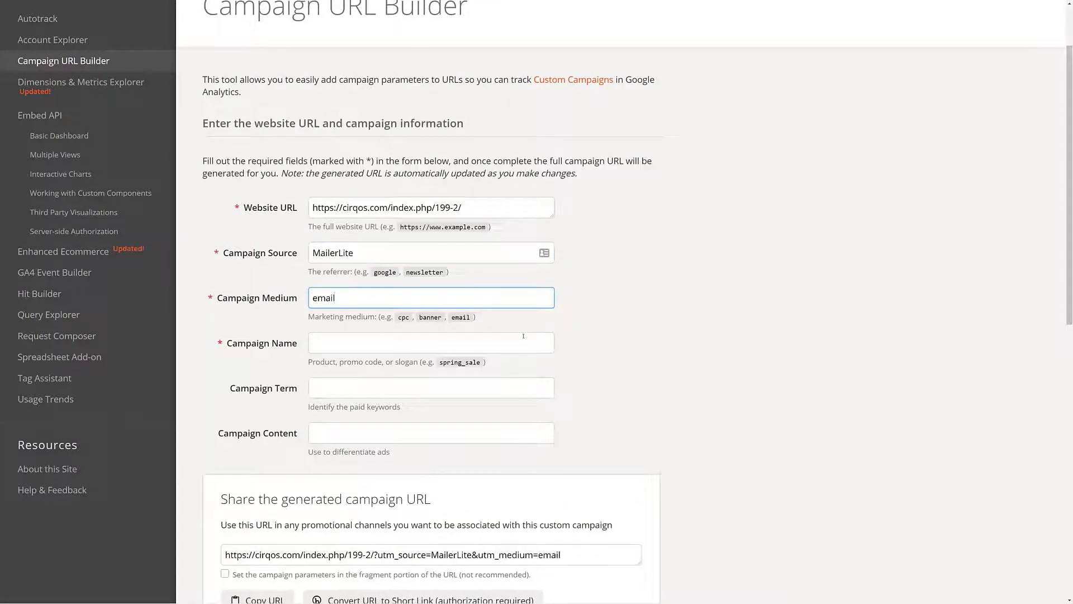
click(523, 336)
text(promo)
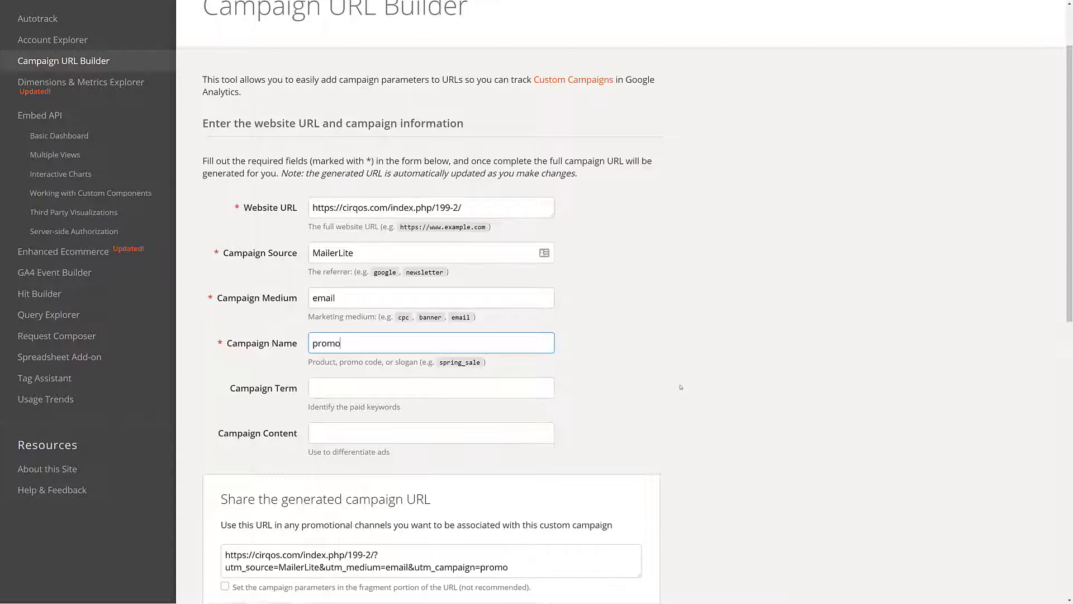
click(506, 431)
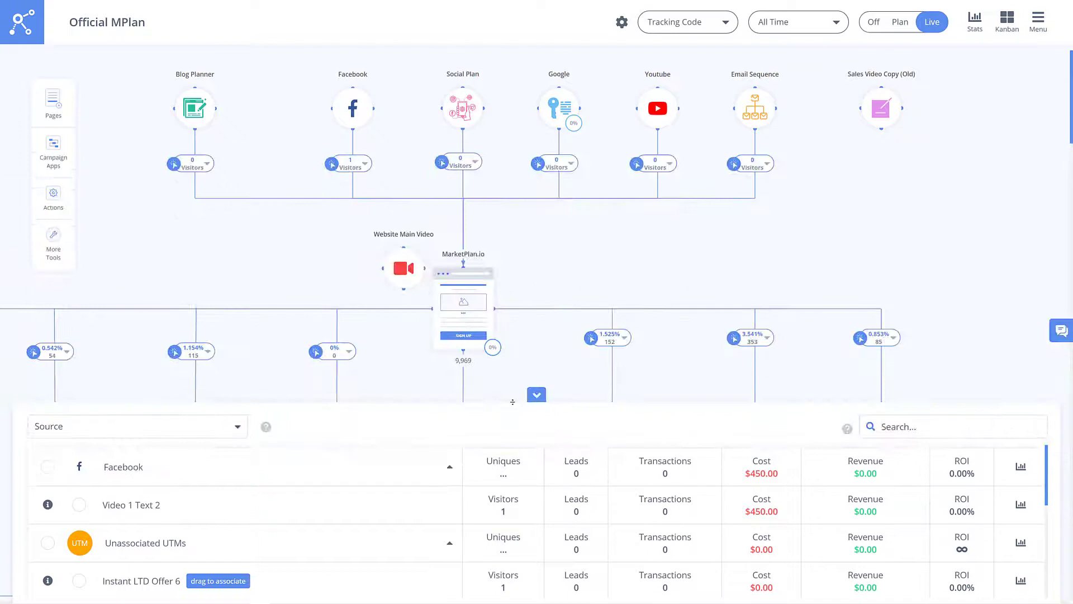
Step: Link the Instant LTD Offer 6 UTM to Email Sequence as a new email titled 'Instant LTD Offer 6'
scroll(506, 391, down, 3)
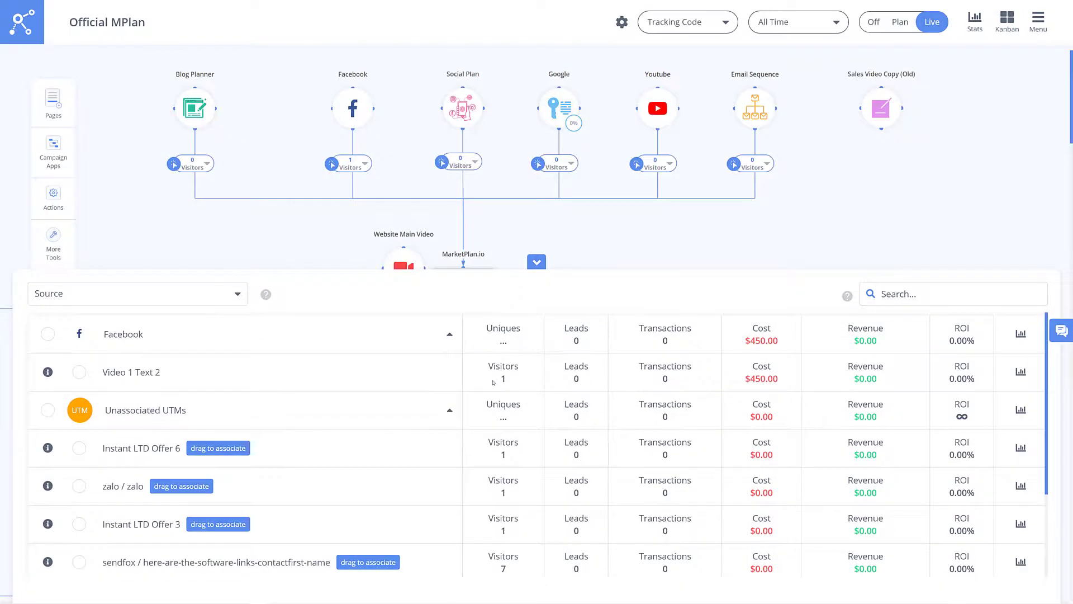
scroll(494, 383, down, 1)
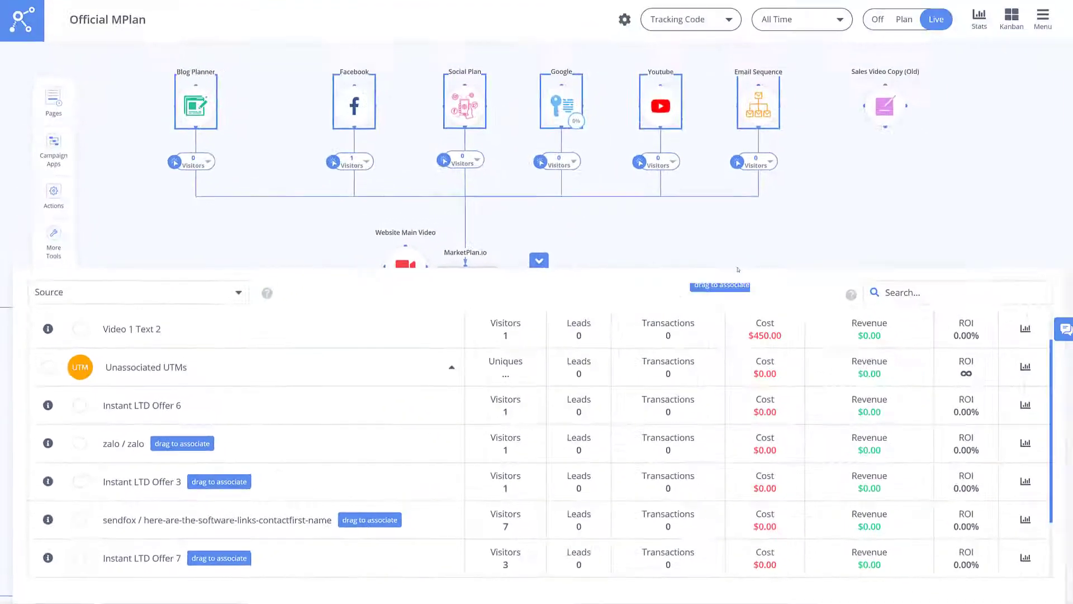
drag(738, 269, 766, 128)
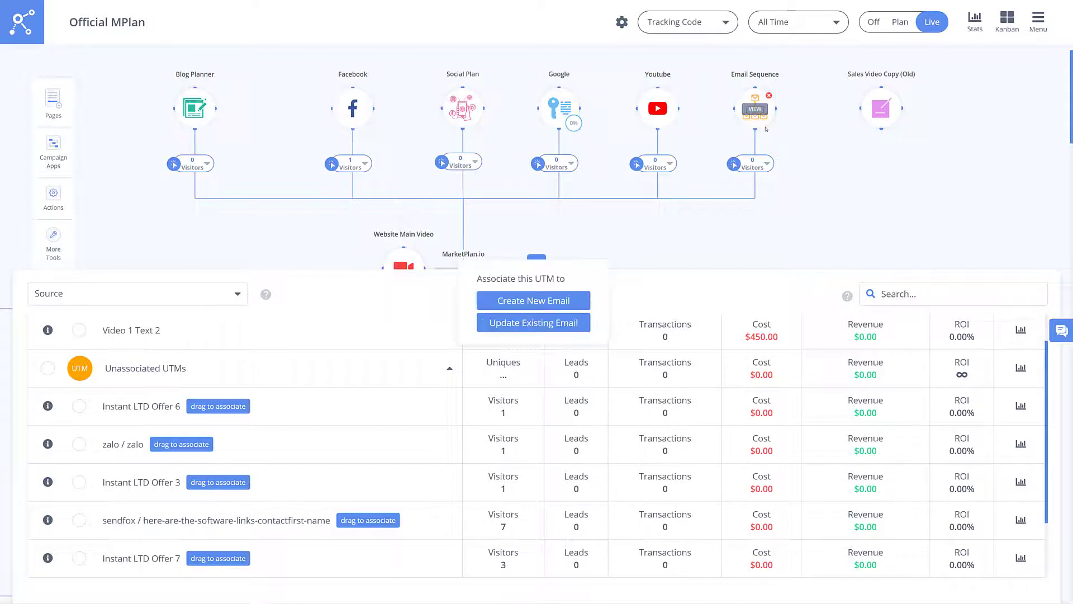
click(547, 298)
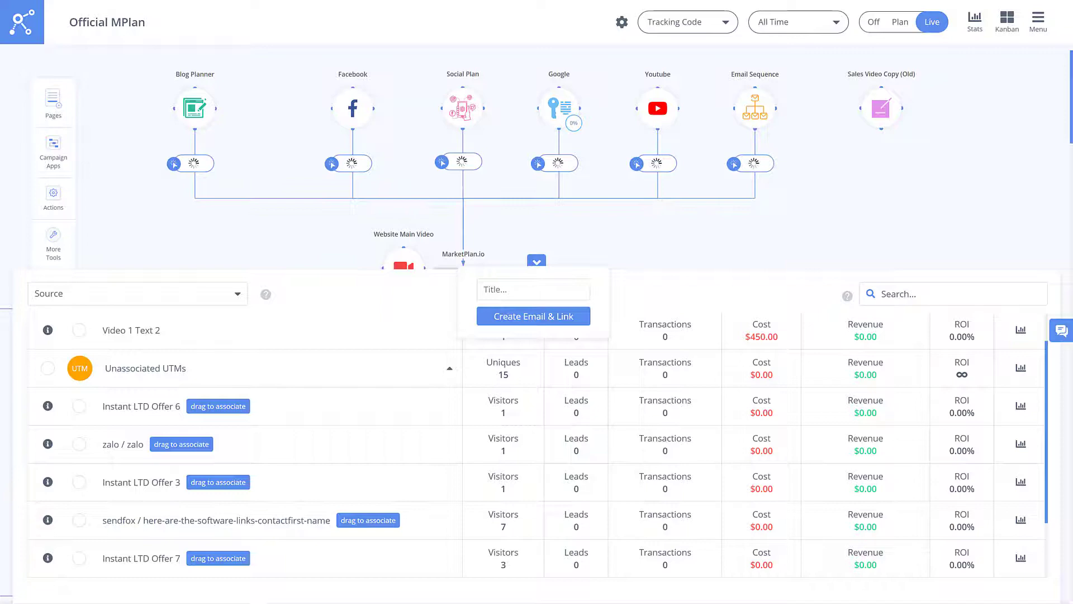
text(Instant LTD Of)
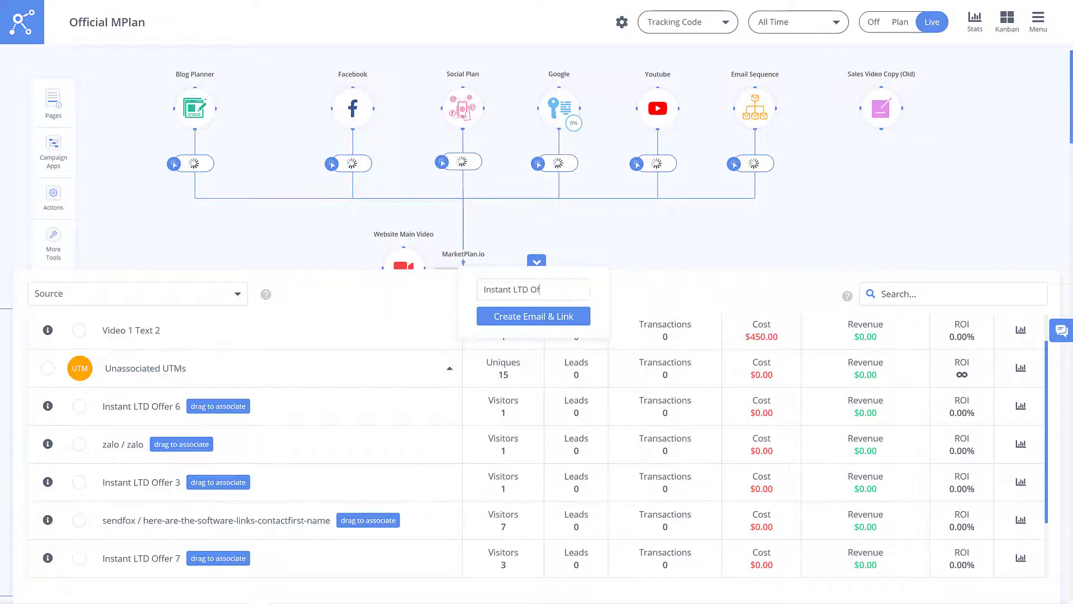
text(fer 6)
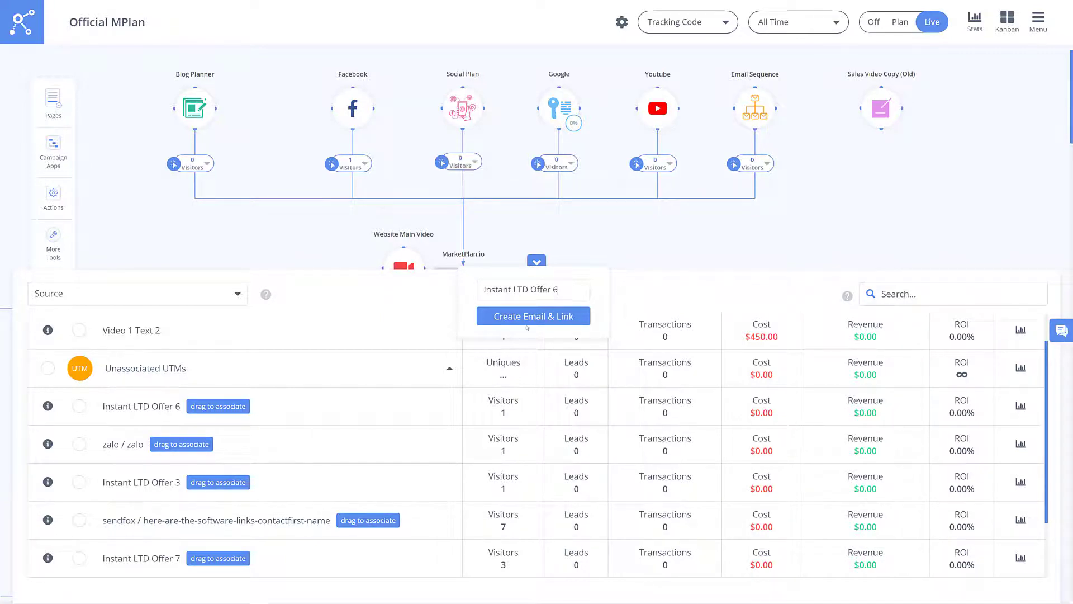
click(527, 321)
click(672, 311)
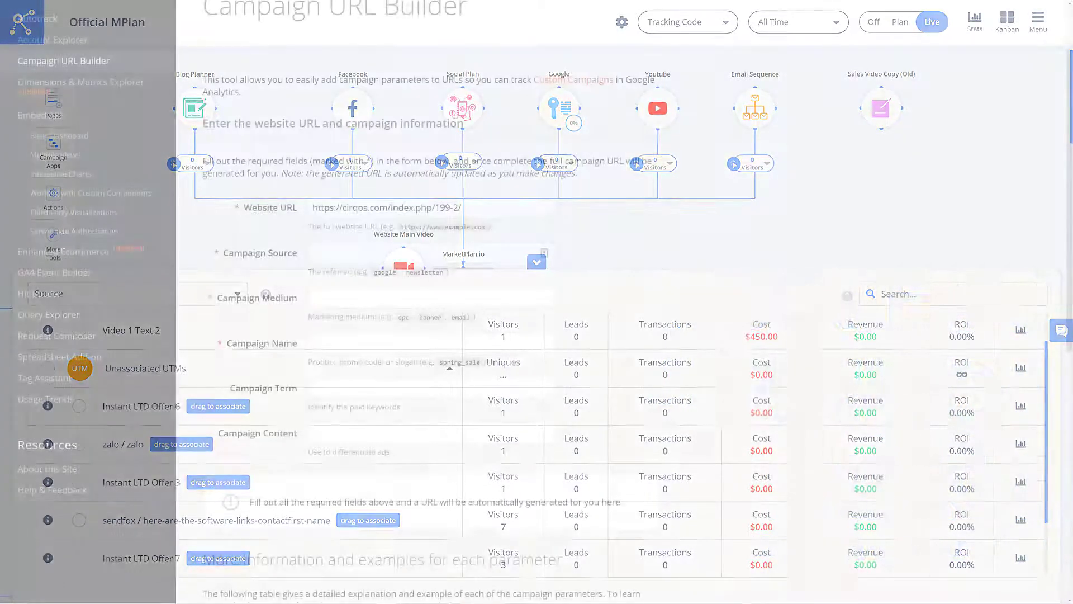
Step: Fill the campaign URL builder with source MailerLite, medium email and name promo
click(435, 247)
text(MailerLite)
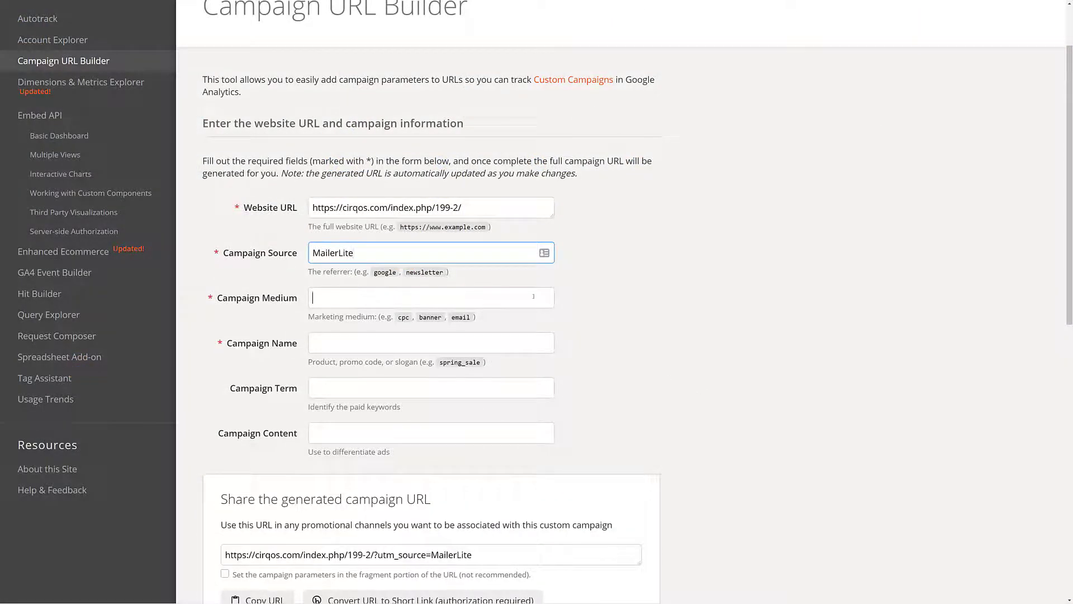
key(Tab)
text(email)
text(promo)
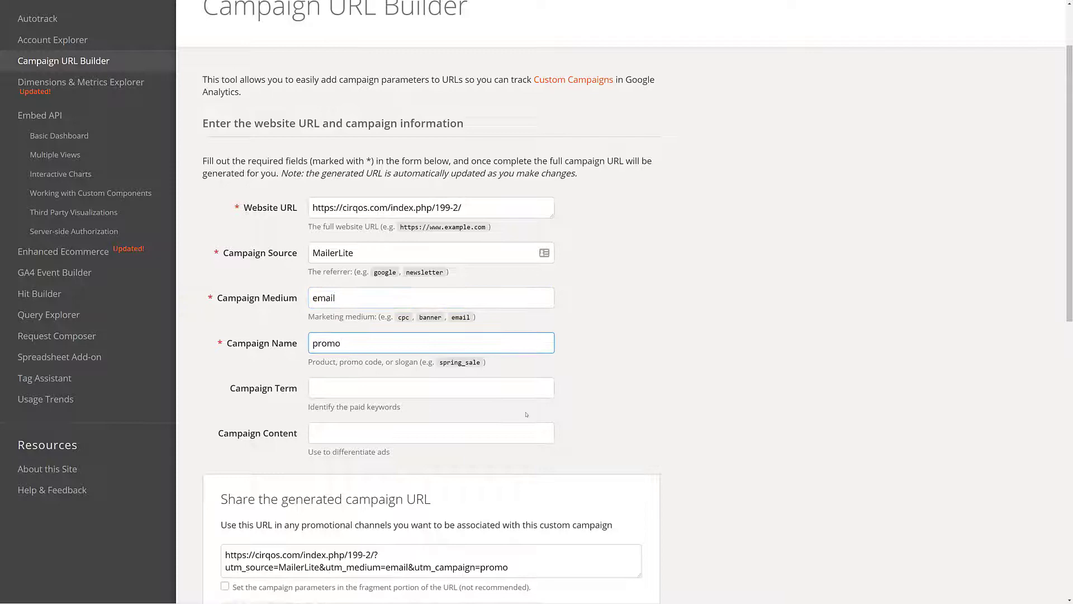
click(547, 433)
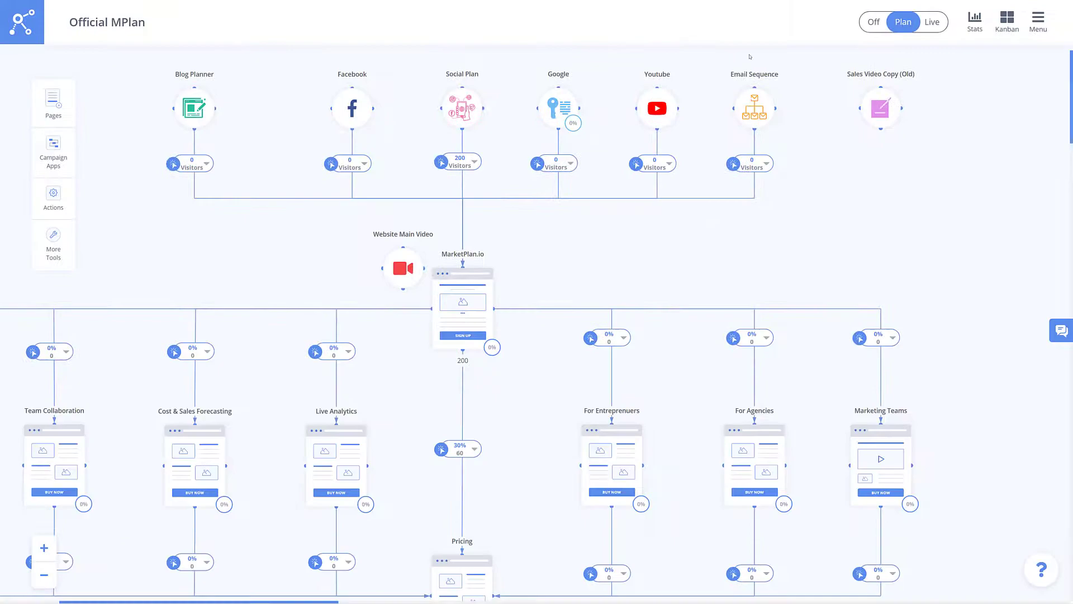
Step: Open the tracking-link editor for the Video Ad in the Facebook ad set
click(352, 108)
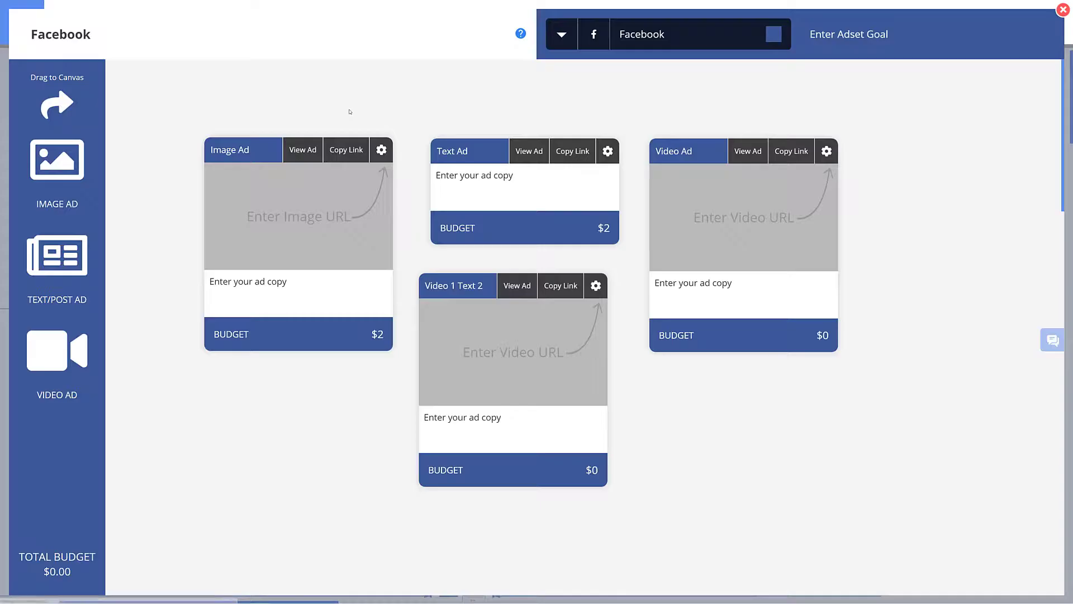
click(826, 151)
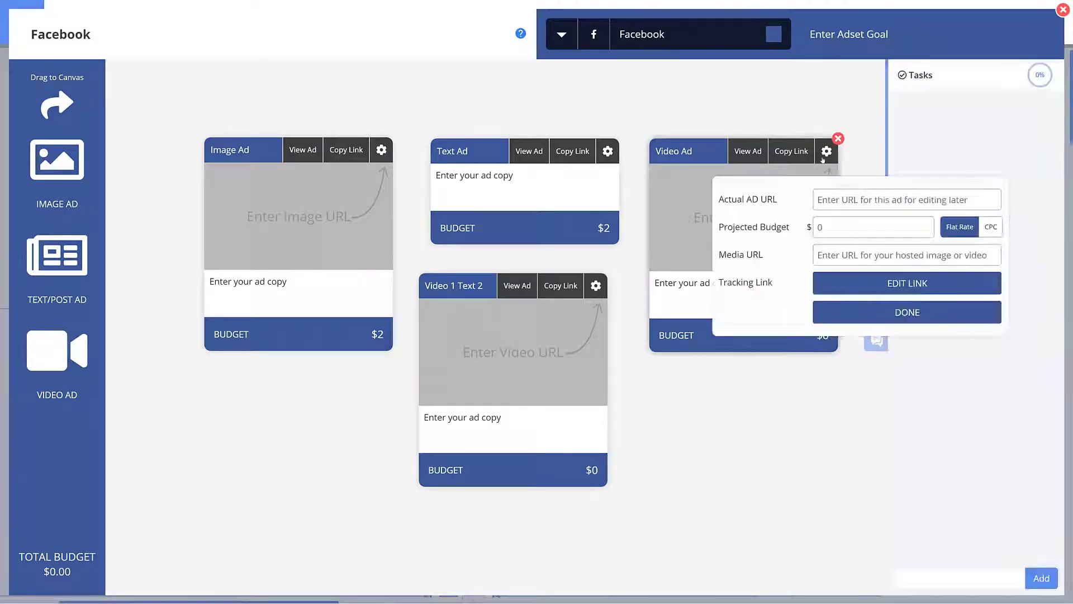
click(867, 290)
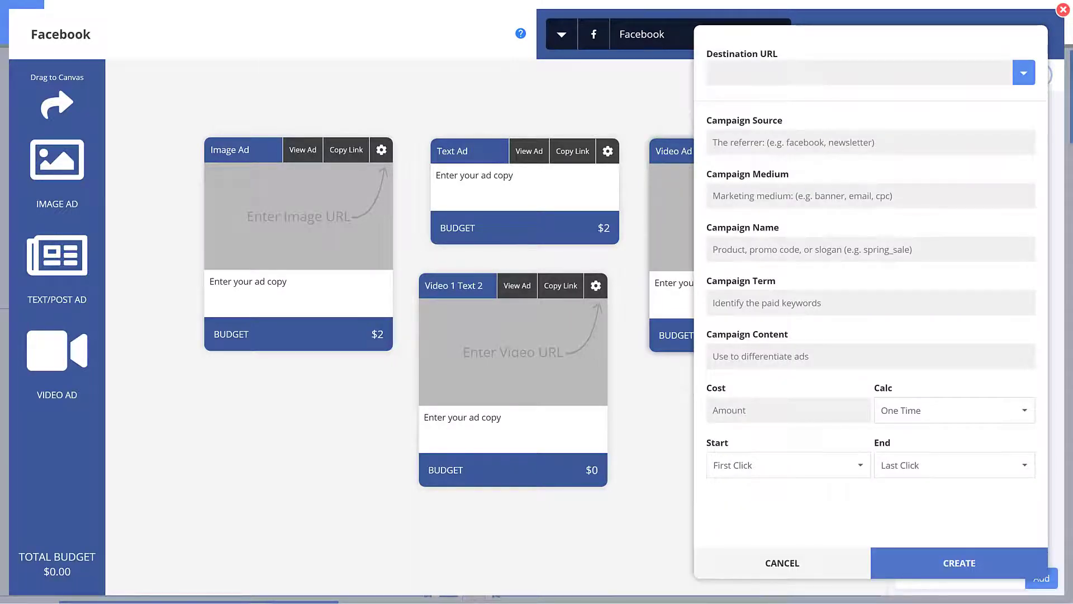
Step: Point the Video Ad link to MarketPlan.io with source Facebook, medium flat rate, campaign promo, content Video 1
click(1022, 71)
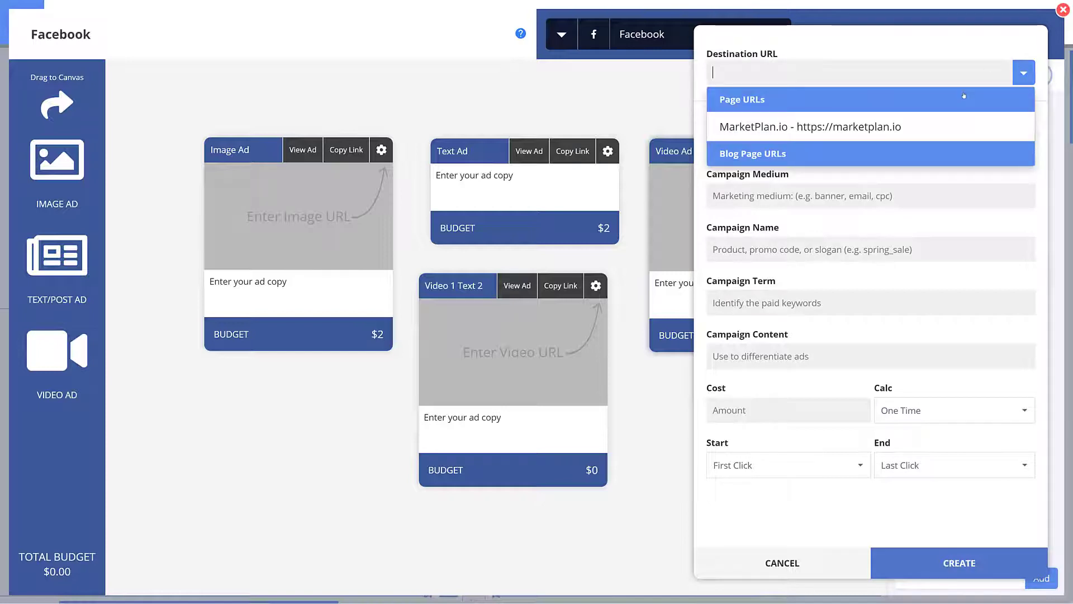
click(932, 126)
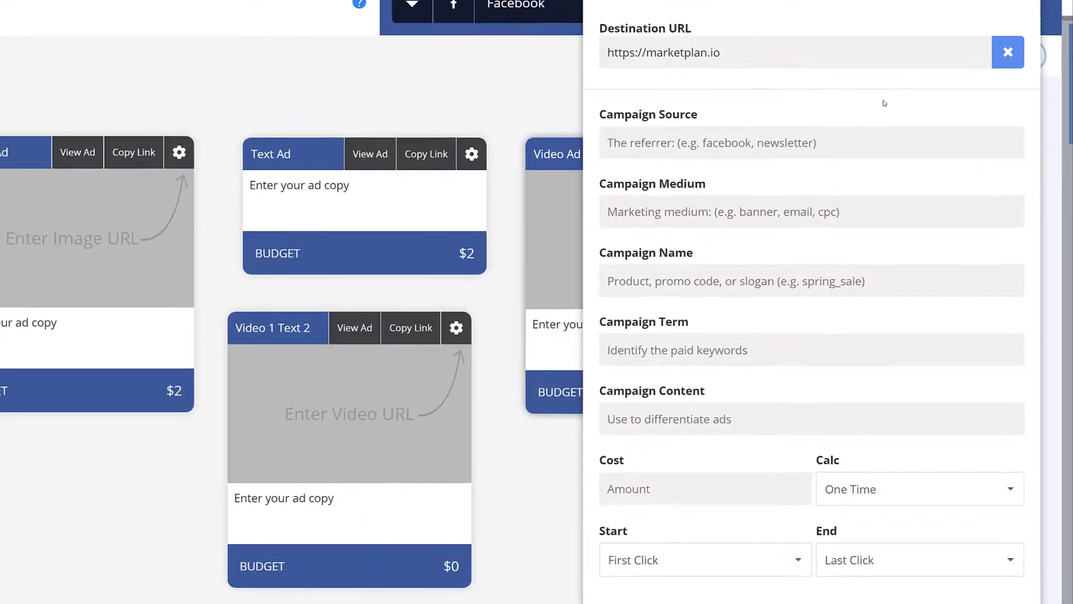
text(Facebook)
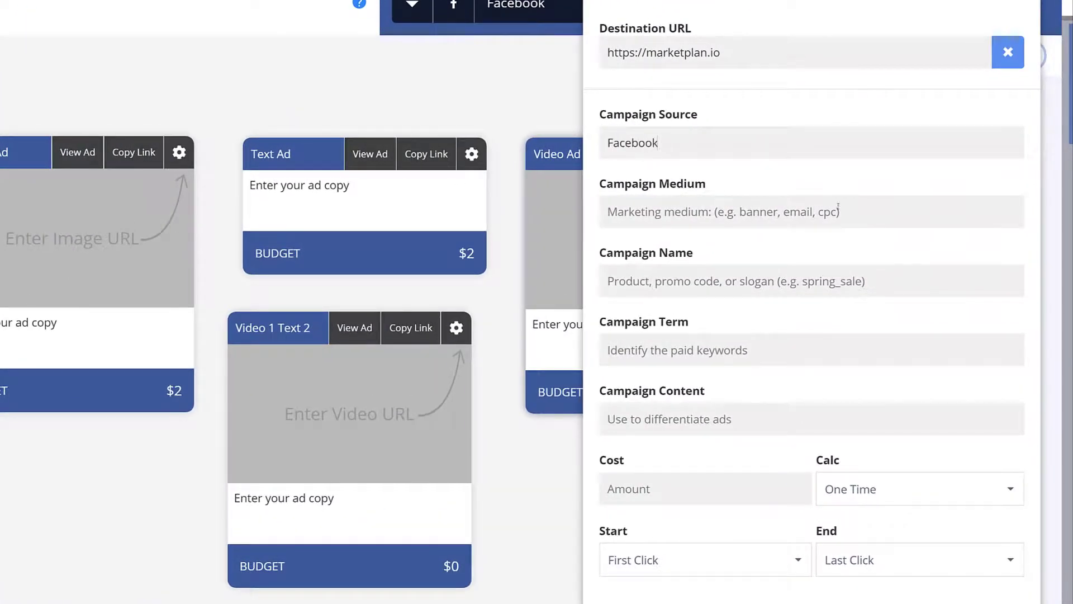
text(flat rate)
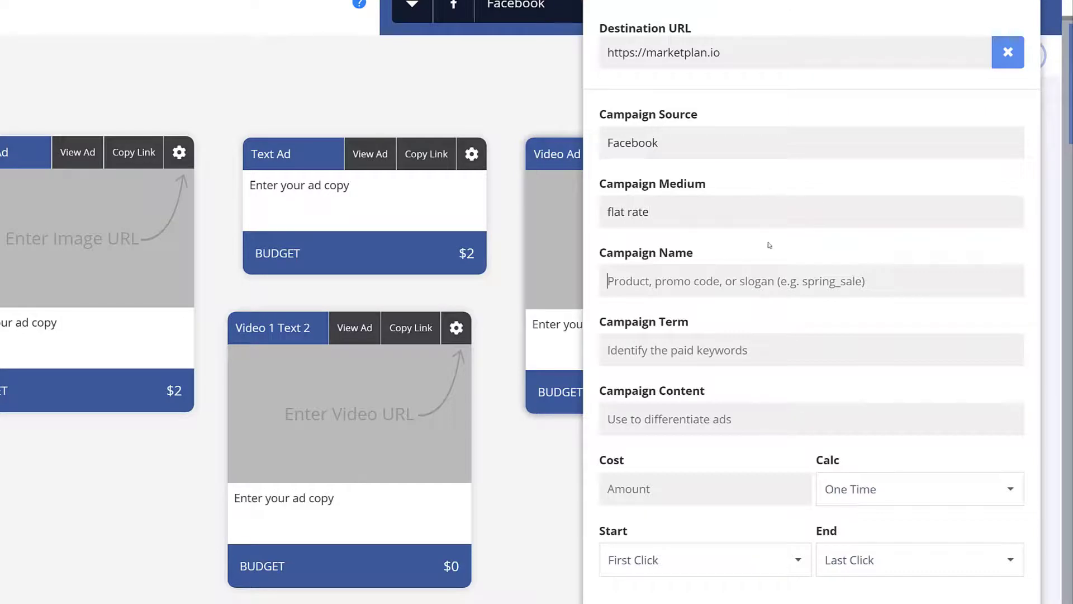
text(promo)
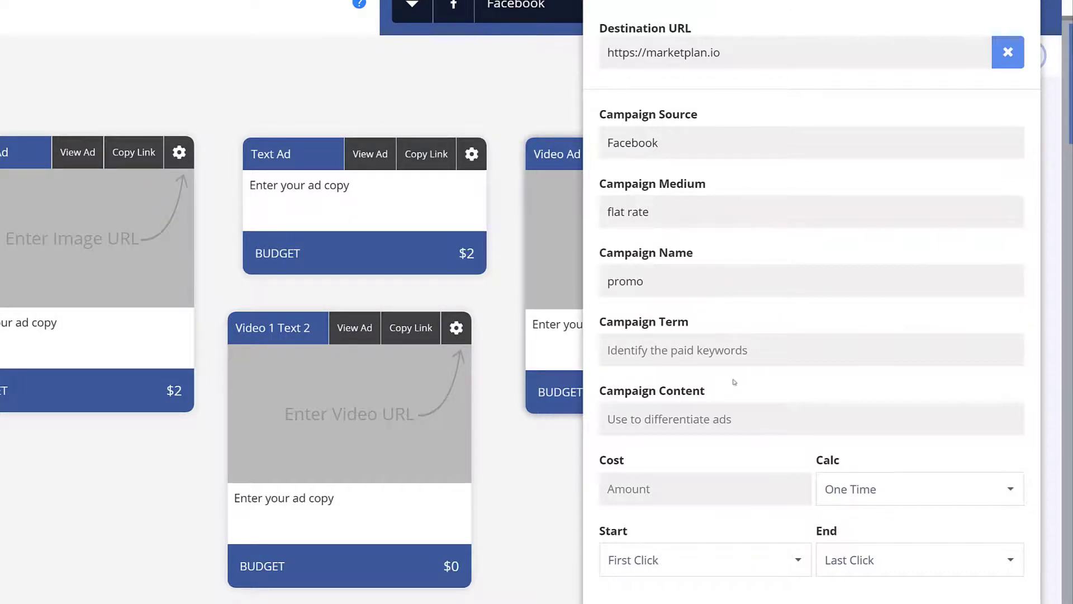
click(729, 416)
text(Video 1)
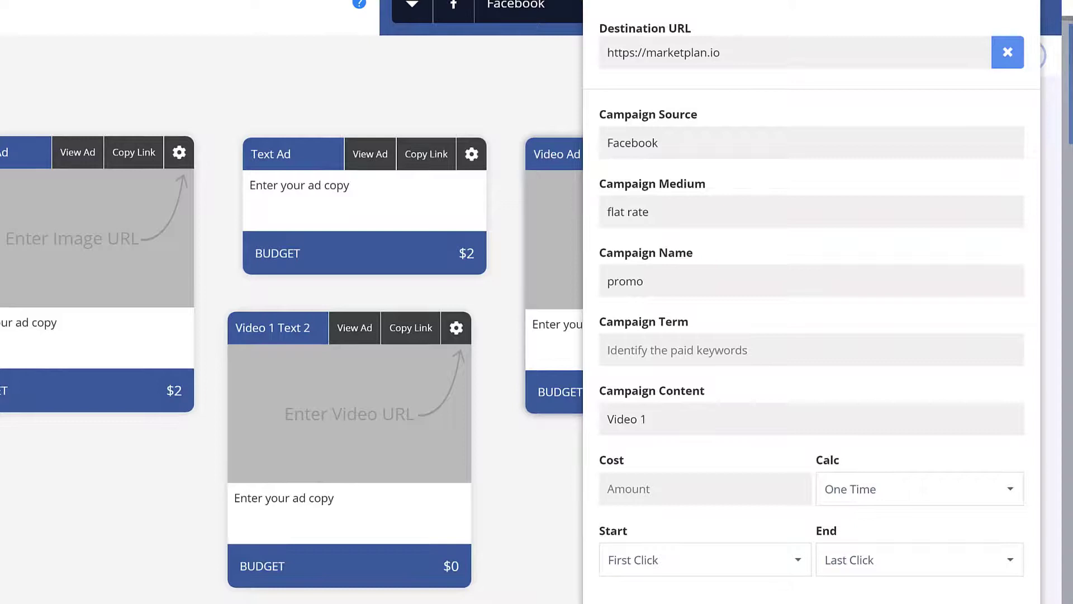
scroll(537, 301, down, 3)
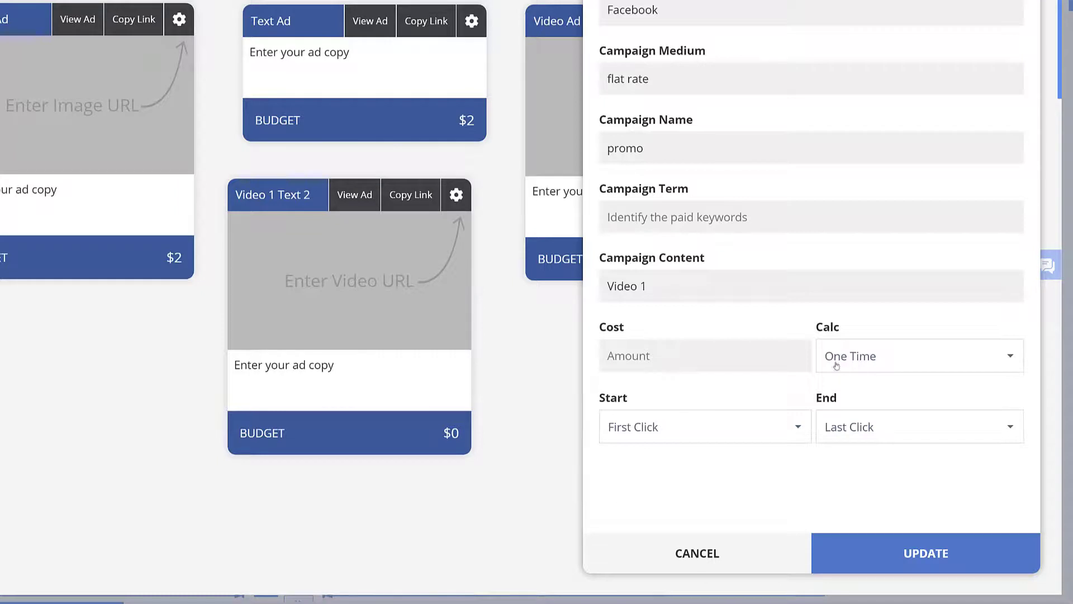
Step: Set the Video Ad link's cost to 30 daily starting 12/21/2020 and update it
click(898, 360)
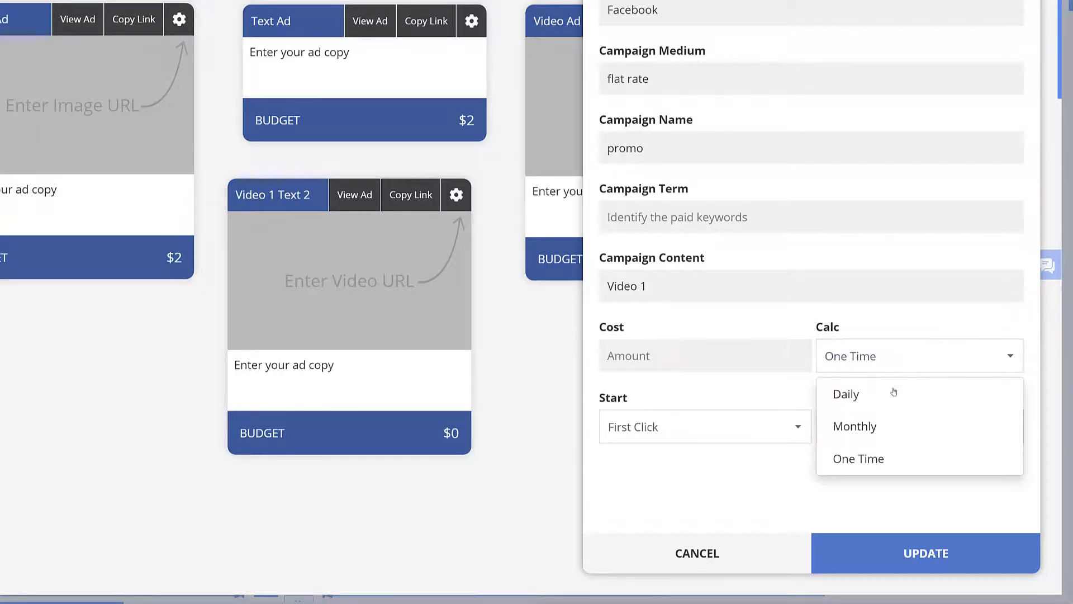
click(893, 400)
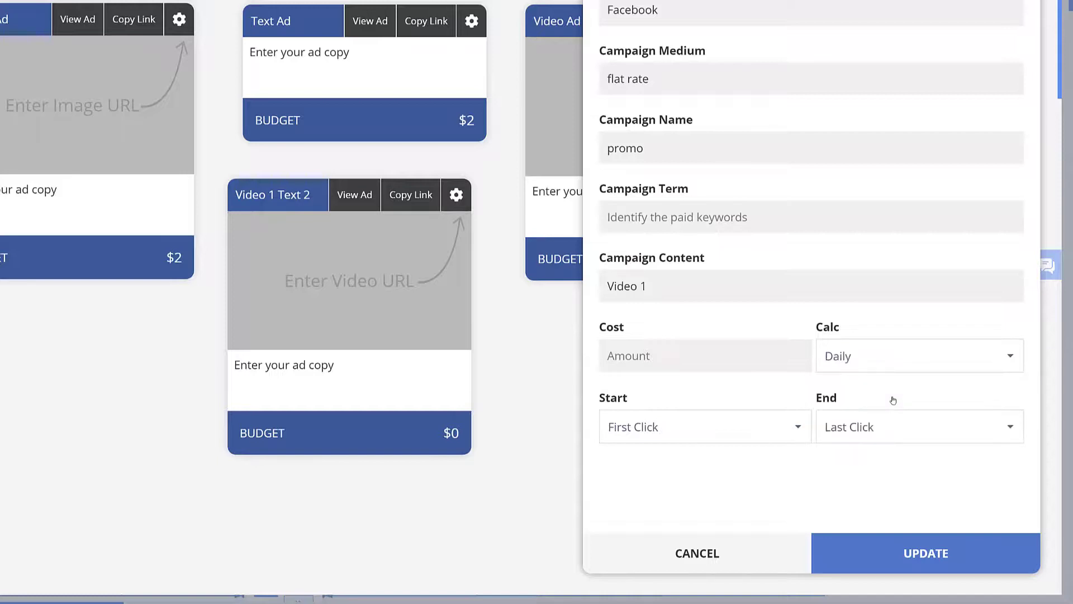
click(735, 360)
text(30)
click(749, 434)
click(694, 499)
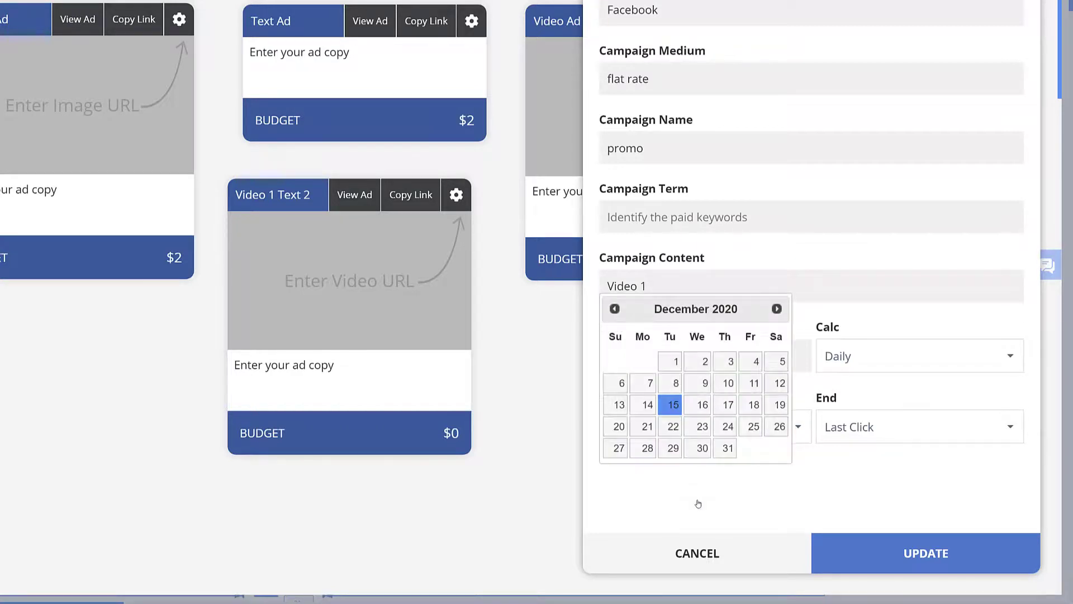
click(647, 427)
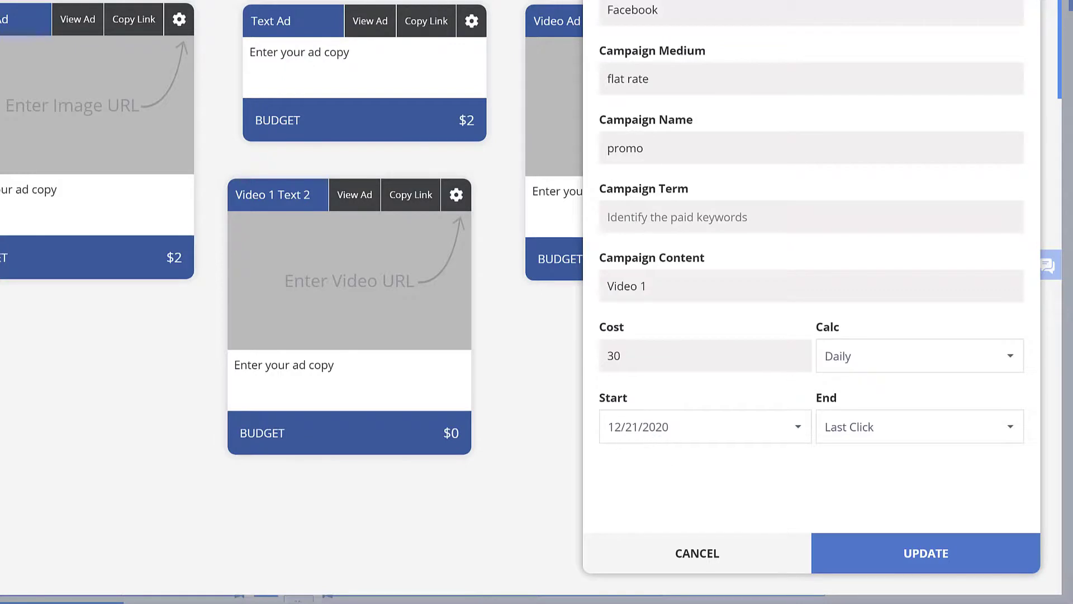
click(856, 543)
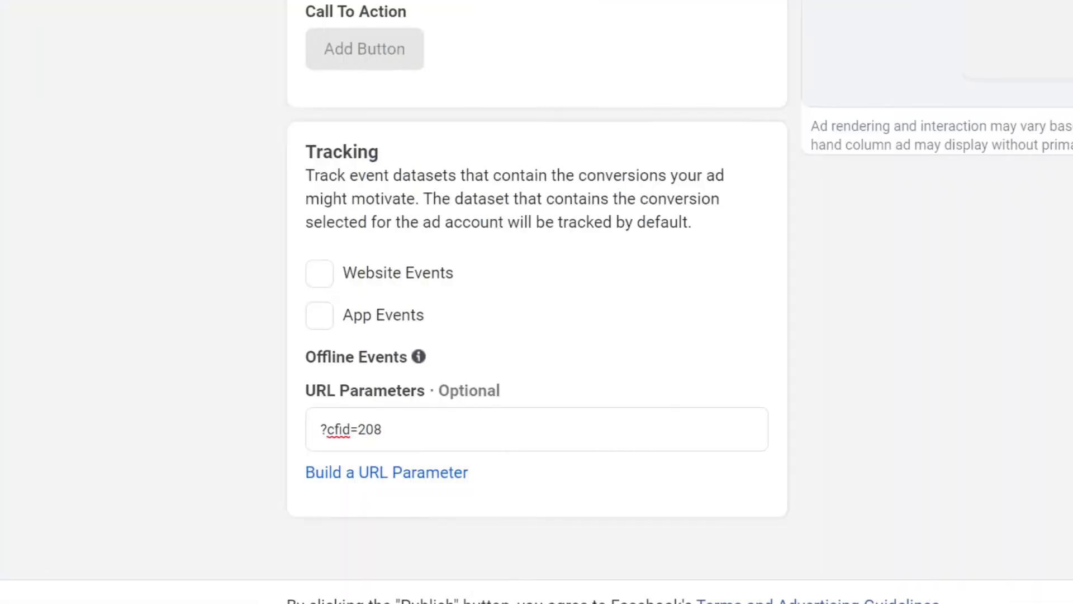
Step: Replace the ad's cfid=208 URL parameter with the copied UTM parameters
drag(578, 430, 321, 413)
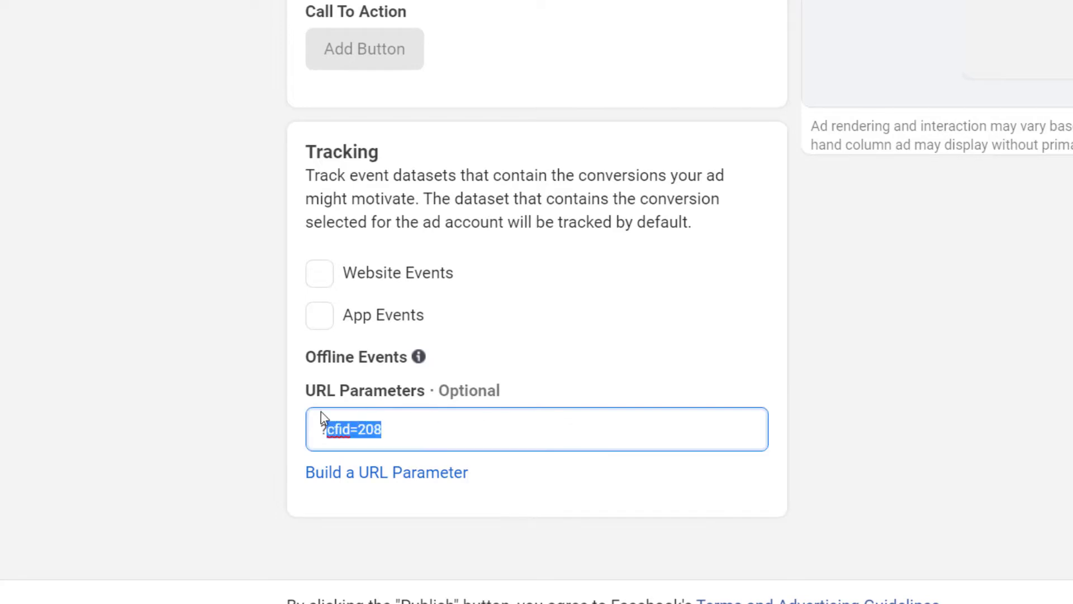
text(?utm_source=Facebook&utm_campaign=promo&utm_medium=flat%20rate&utm_content=Video%201)
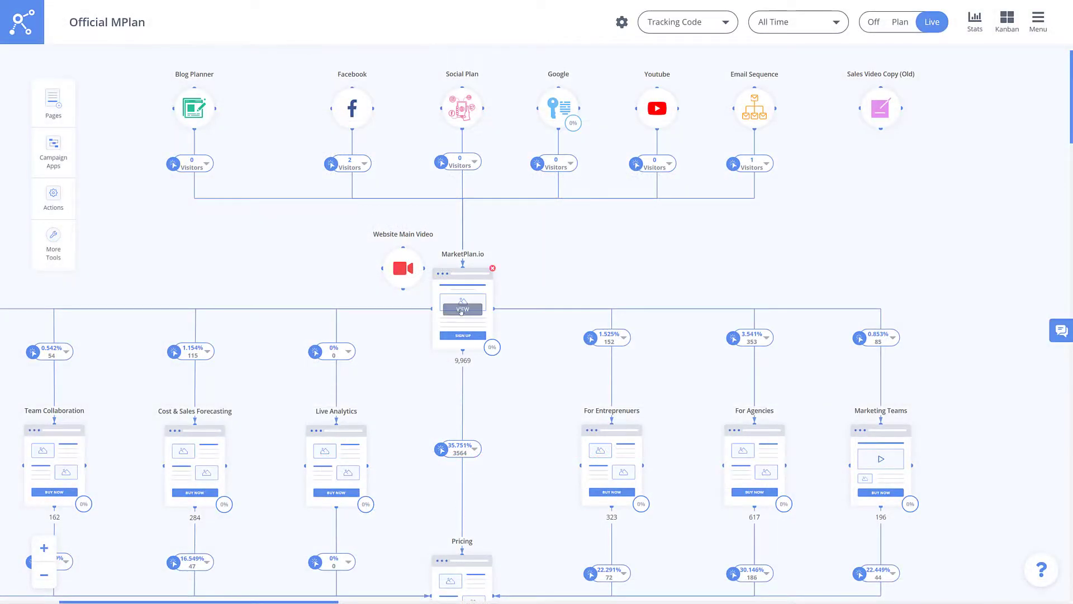
Step: Open the MarketPlan.io node's live stats and find the Facebook Video 1 row with 1 visitor
click(461, 311)
scroll(378, 451, down, 1)
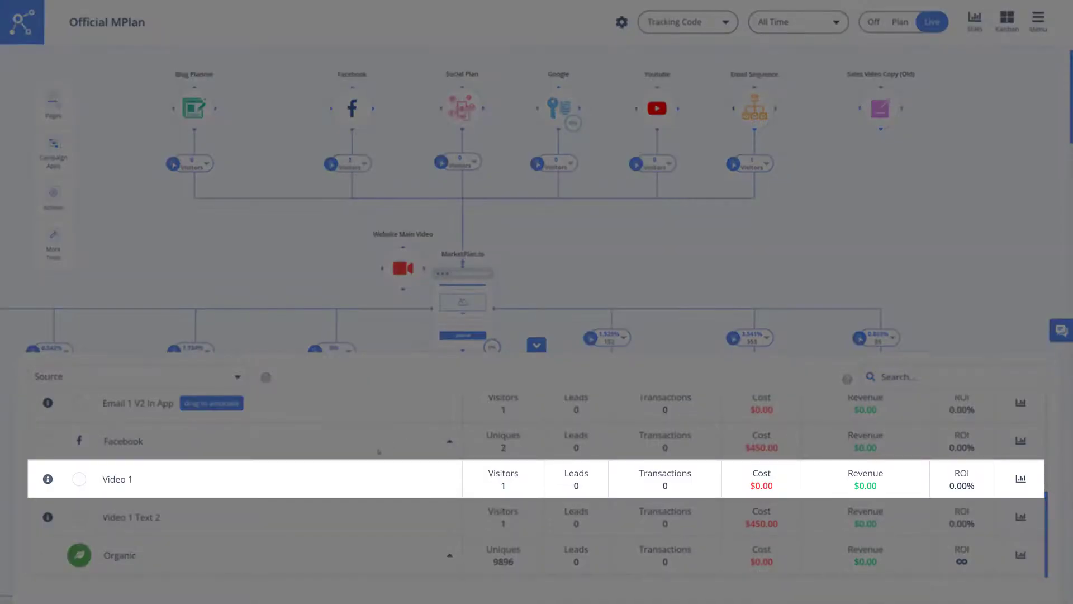